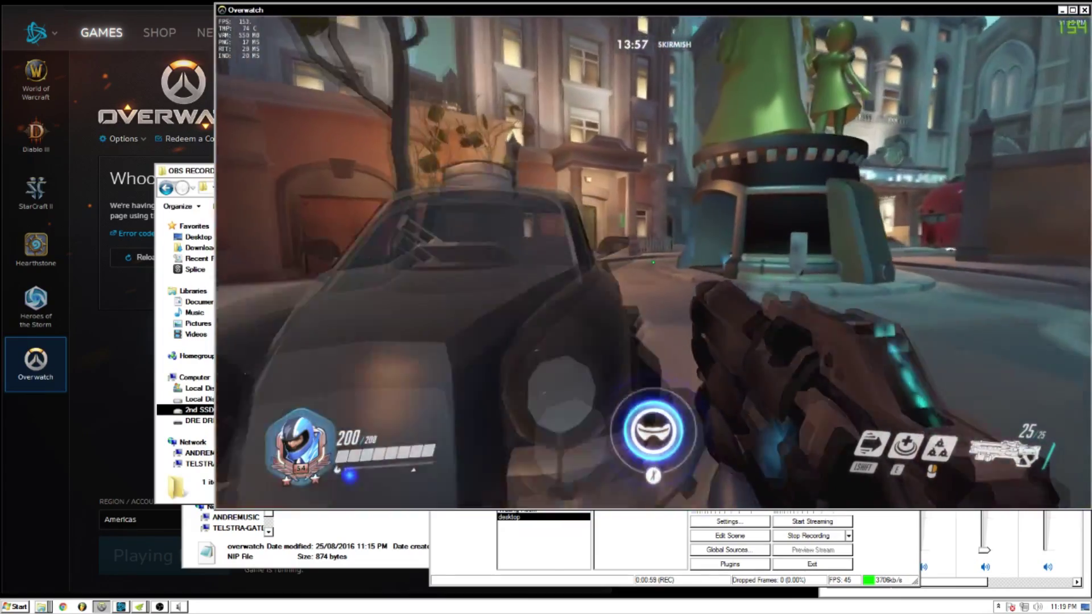
Move forward through the skirmish map in the game, and switch to NVIDIA Inspector.
key(w)
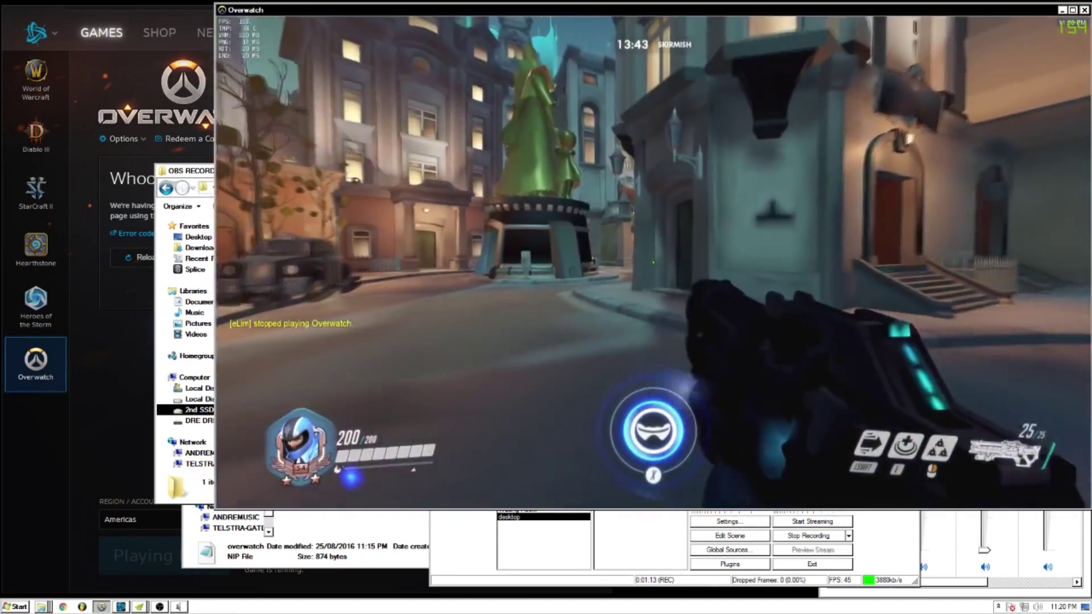
key(alt+Tab)
key(alt+Tab)
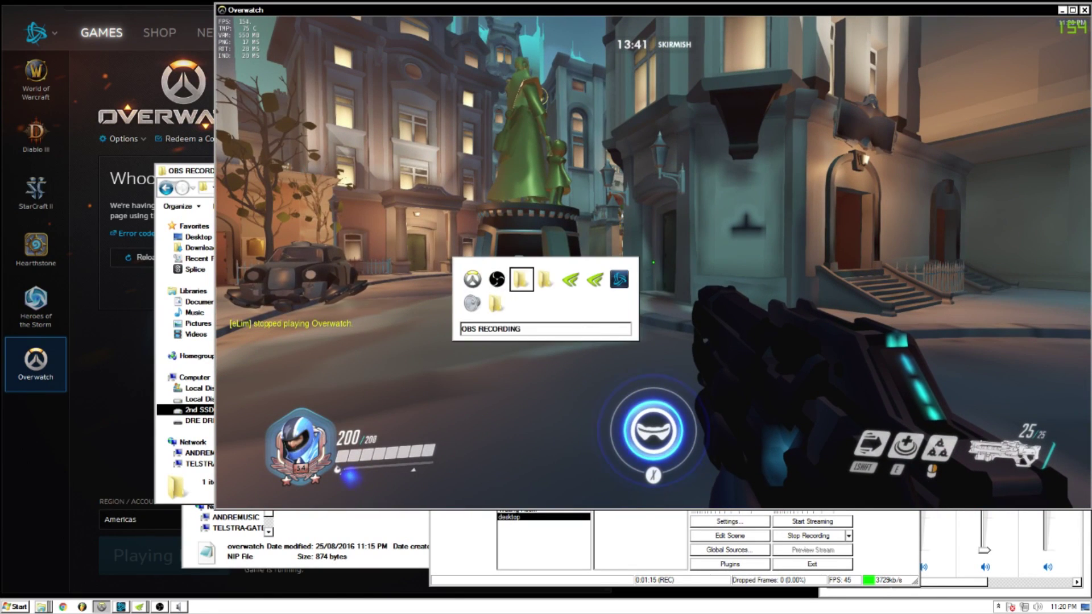
key(alt+Tab)
key(alt+Tab)
key(alt+Tab)
key(alt+Tab)
key(alt+Tab)
key(alt+Tab)
key(alt+Tab)
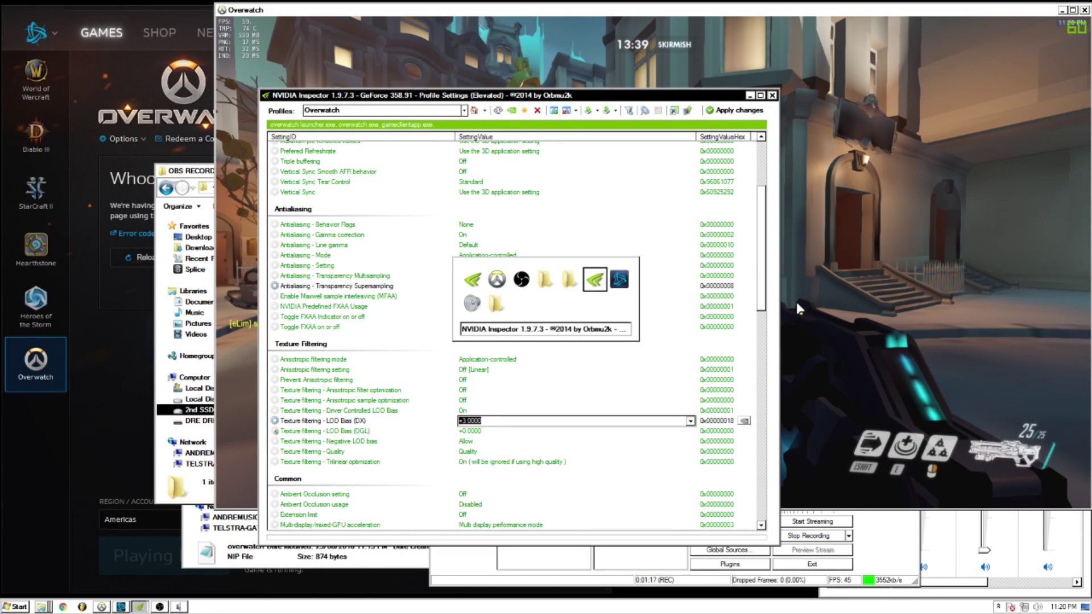
Reposition the GPU information window and open the driver profile settings from it.
drag(395, 186, 448, 170)
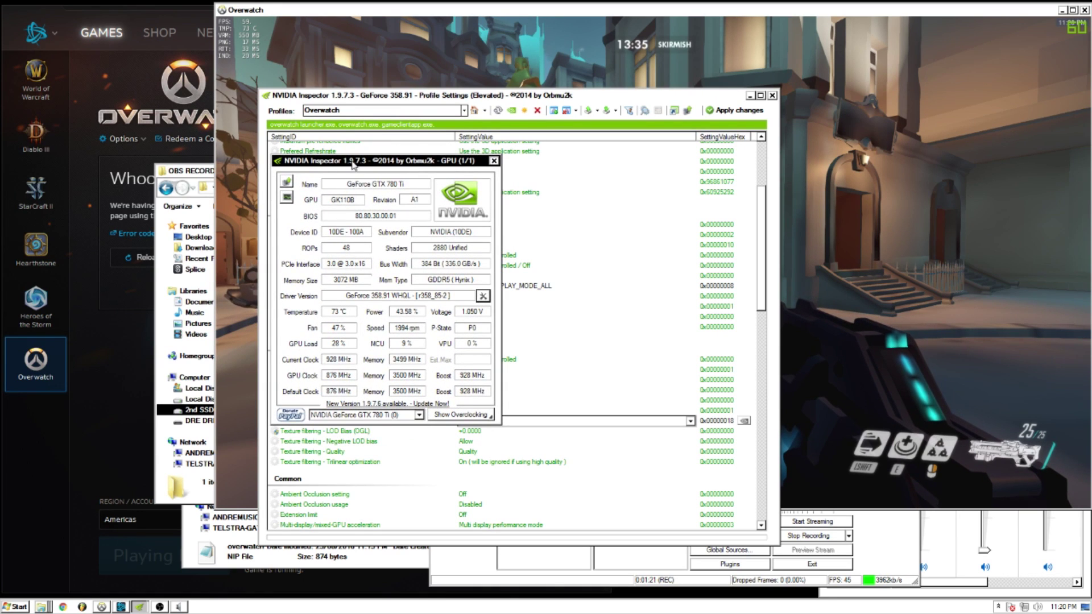
drag(352, 165, 375, 161)
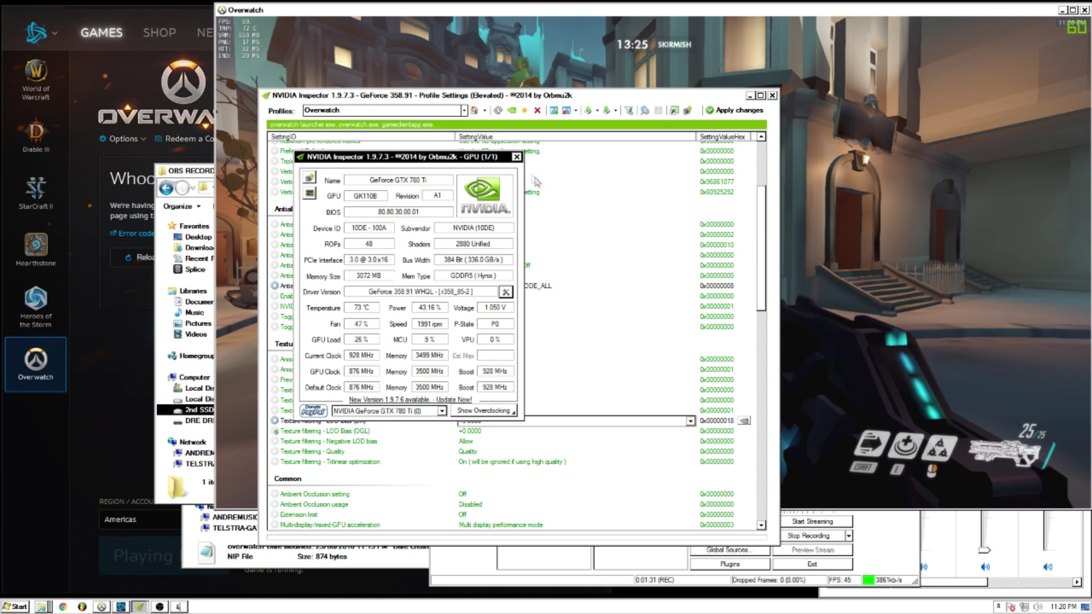
drag(490, 159, 564, 140)
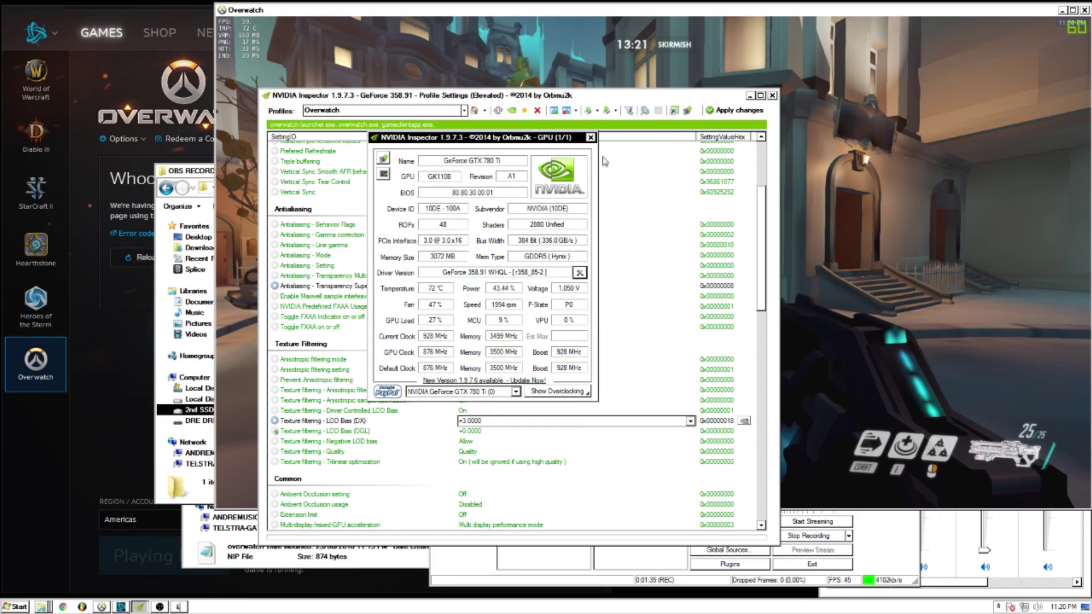
click(579, 274)
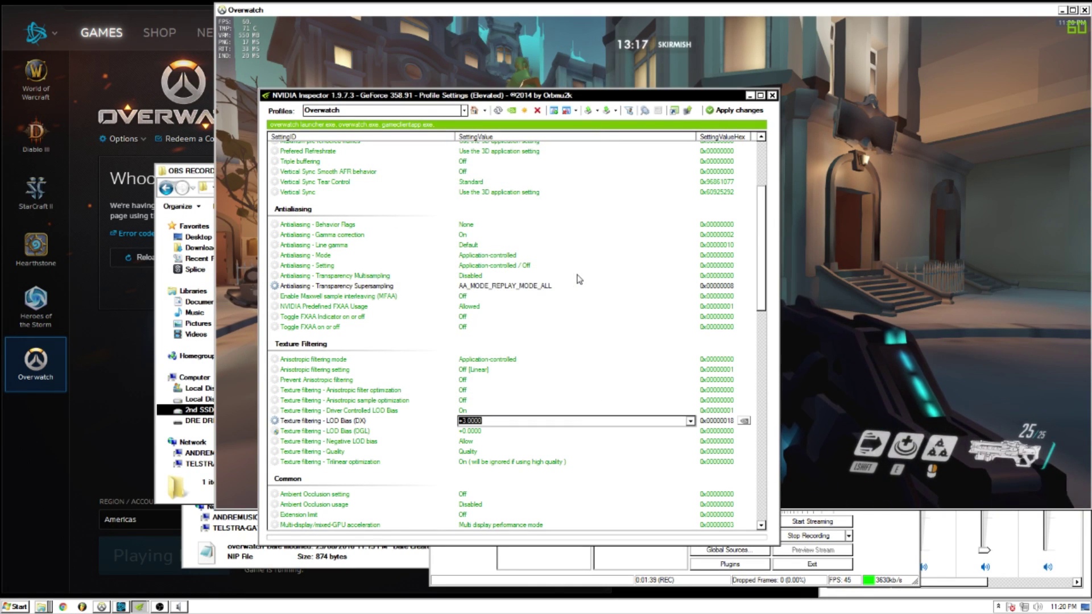
Find and load the Overwatch profile by entering "over" as the profile name.
drag(485, 98, 522, 61)
click(483, 75)
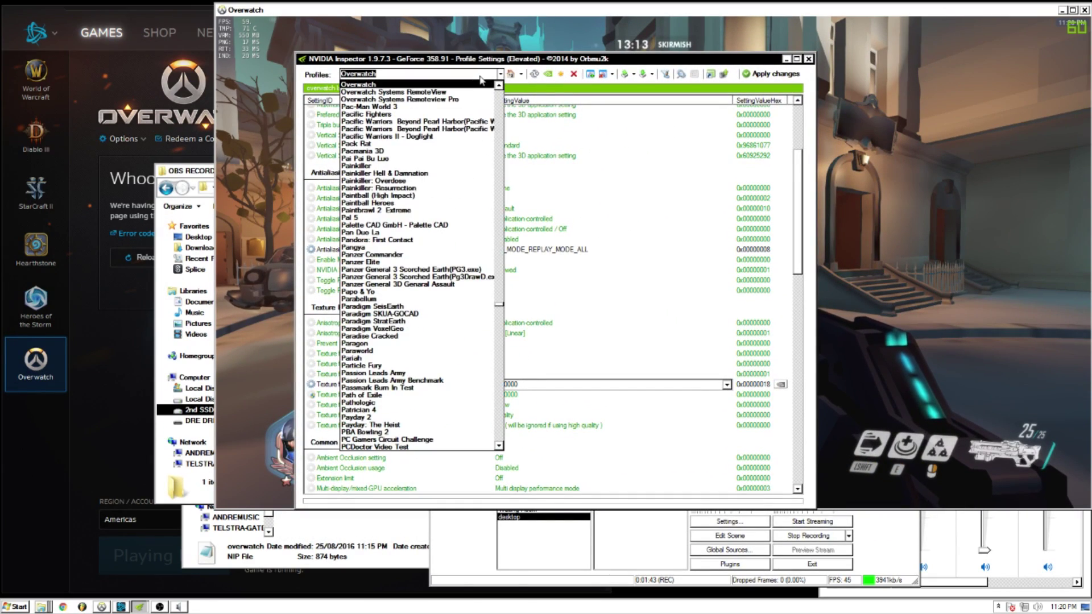
key(Escape)
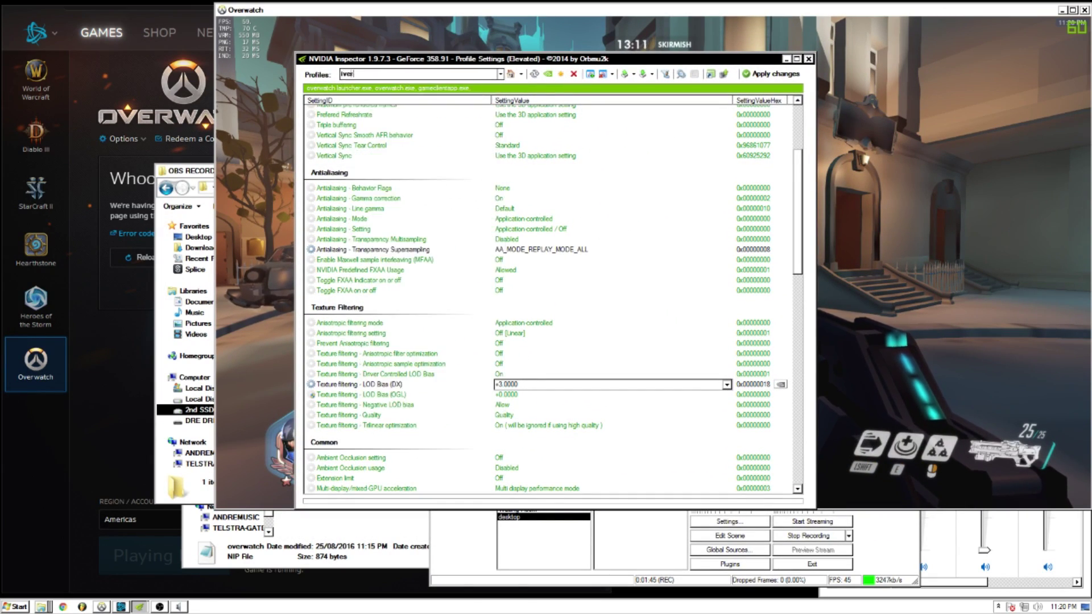
text(over)
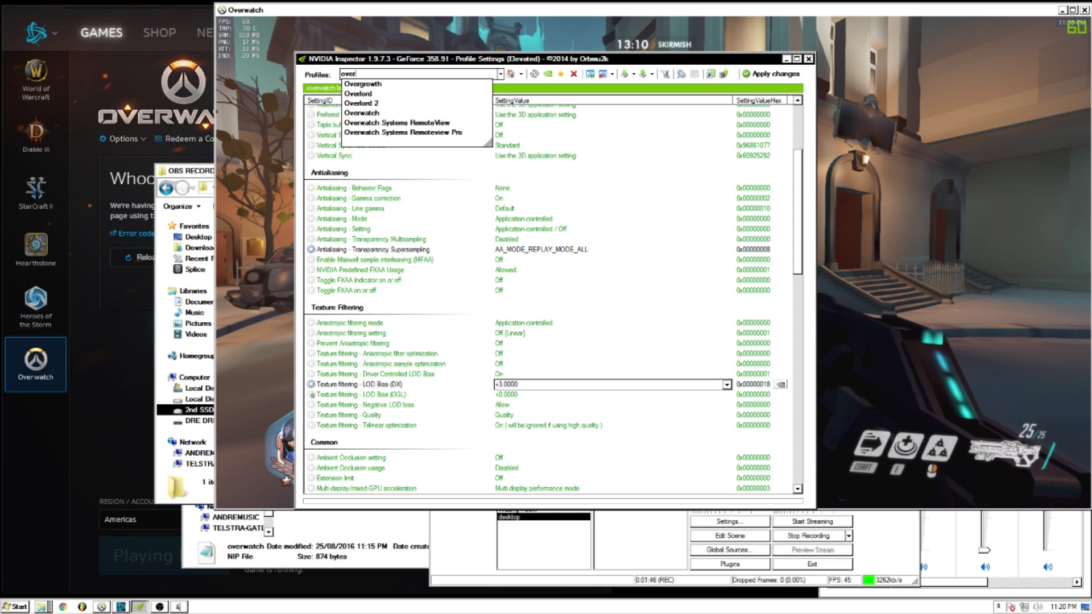
click(362, 113)
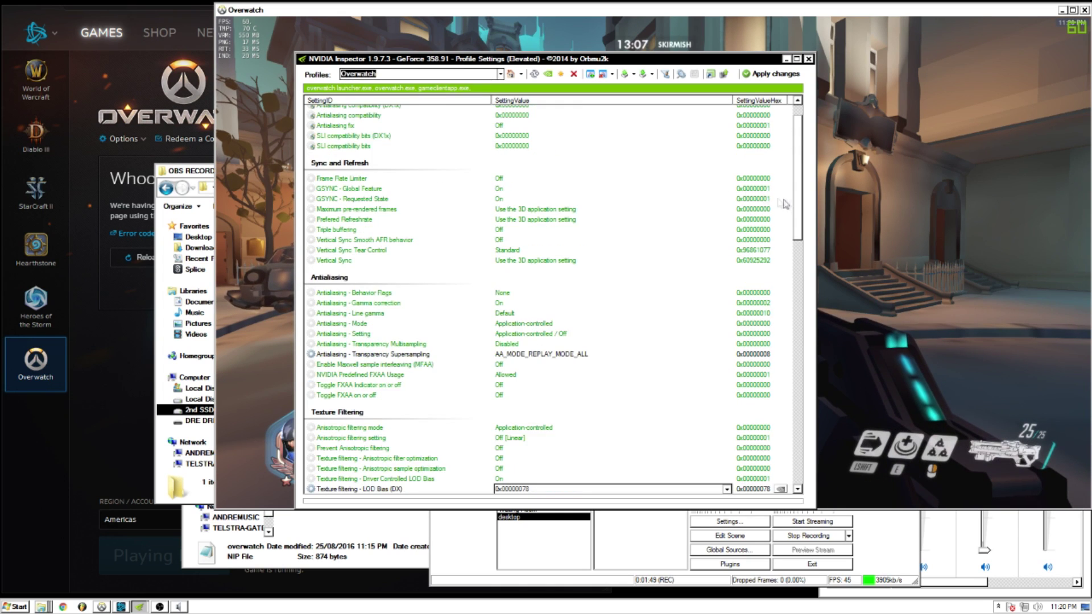
Examine the available values for the Texture filtering - LOD Bias (DX) setting.
scroll(787, 200, up, 1)
scroll(785, 239, down, 7)
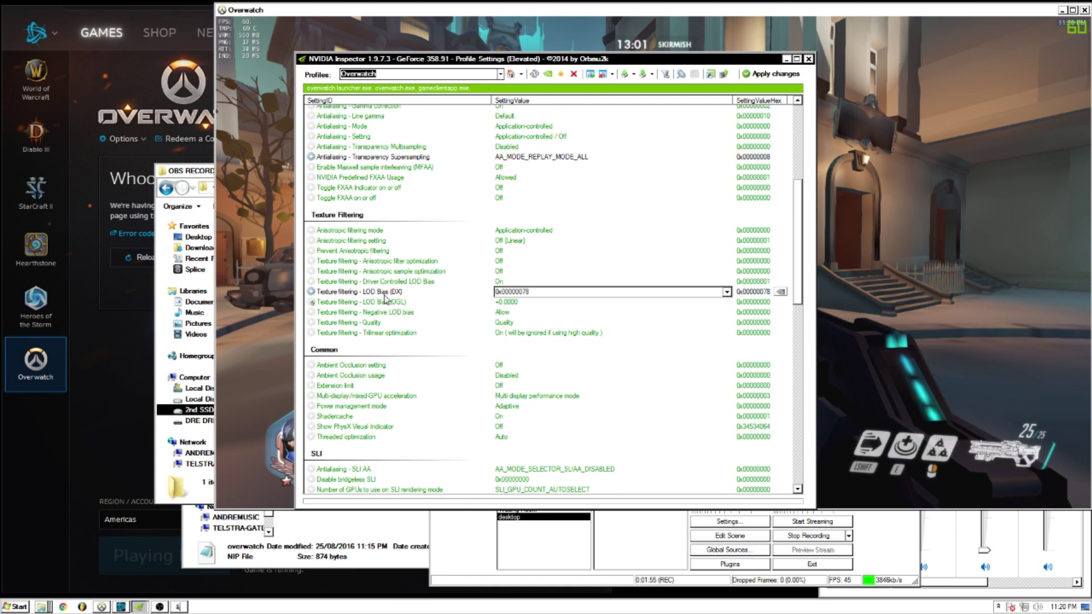
click(726, 292)
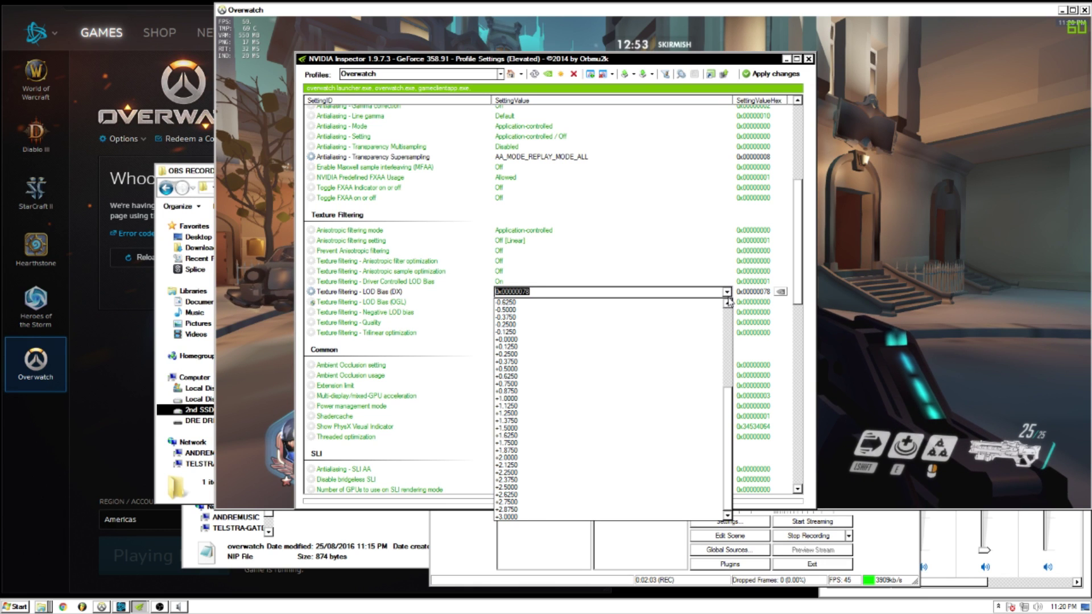
click(892, 296)
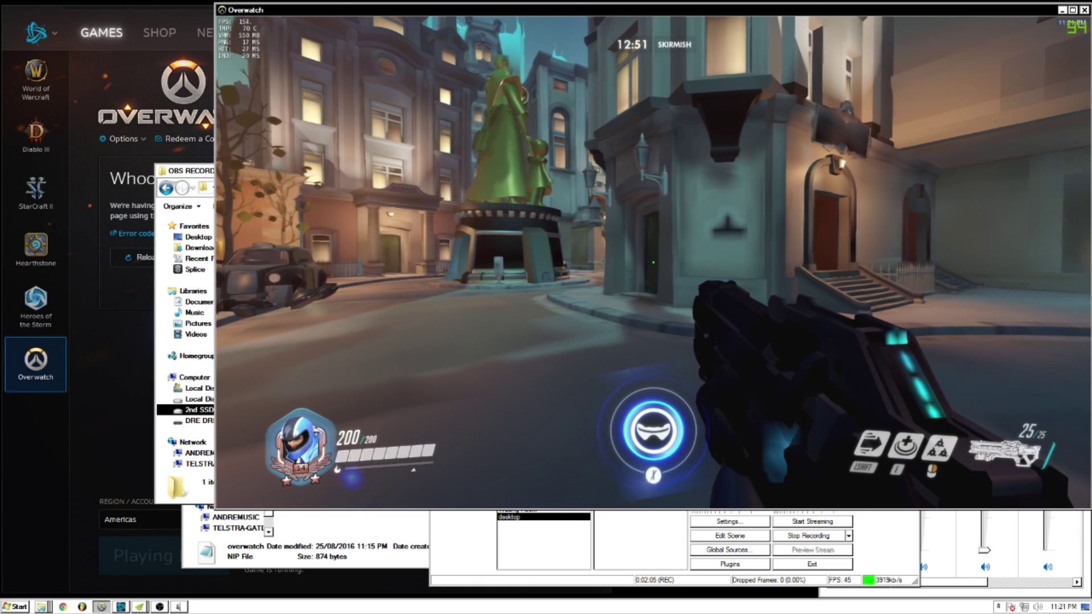
Inspect the textures in the running Overwatch game and return to the NVIDIA Inspector profile settings.
key(alt+Tab)
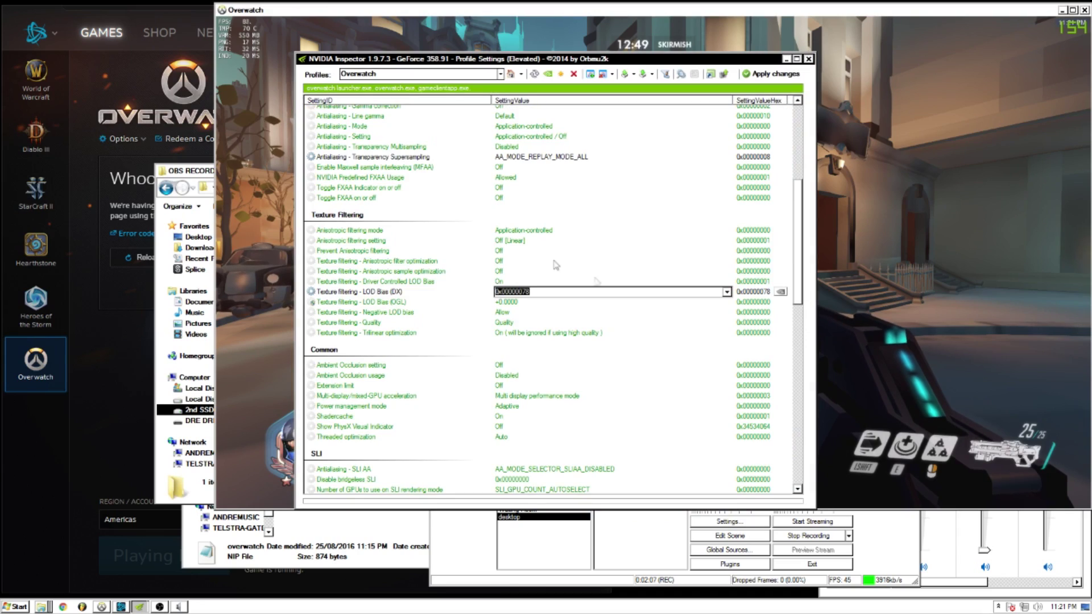
click(859, 299)
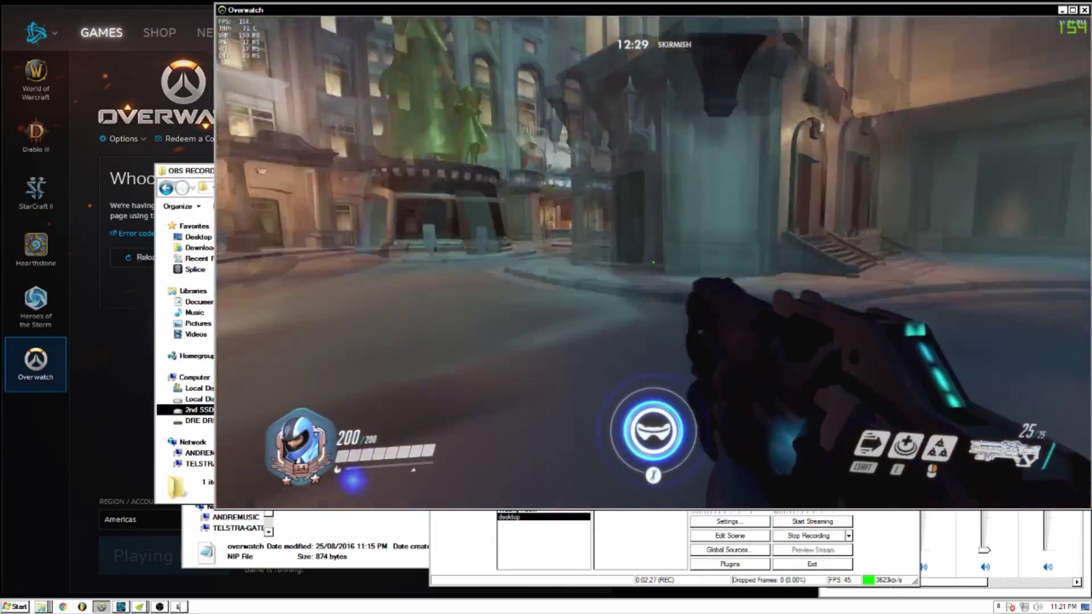
key(alt+Tab)
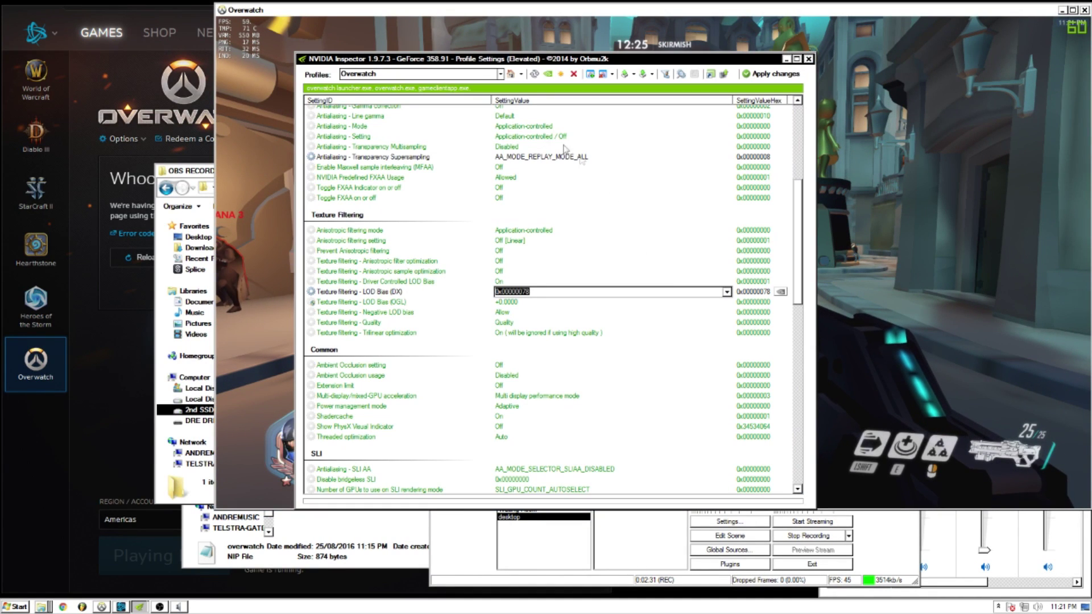
click(635, 78)
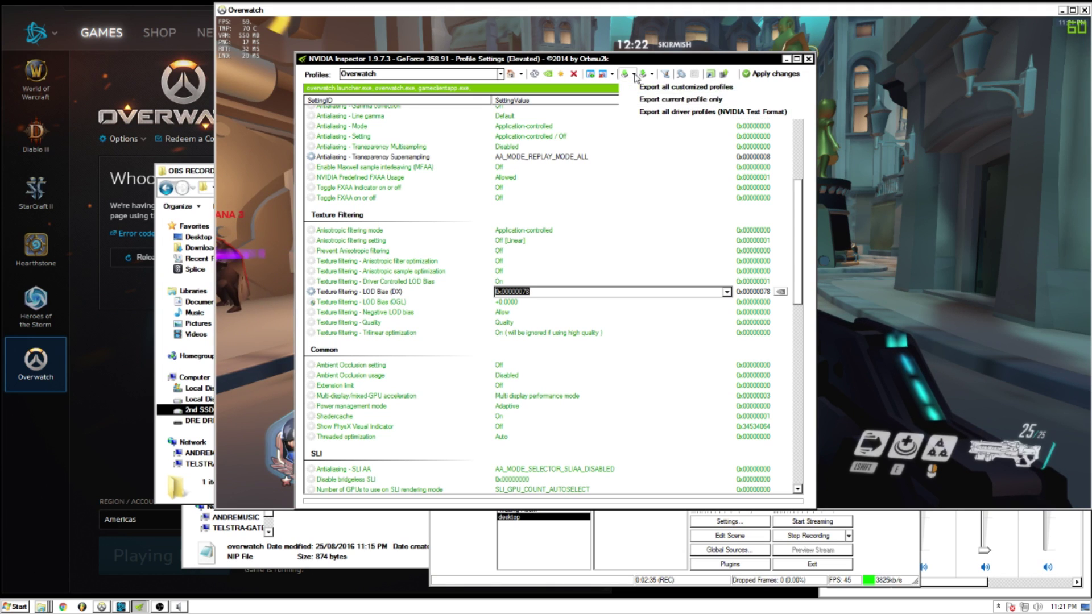
click(655, 100)
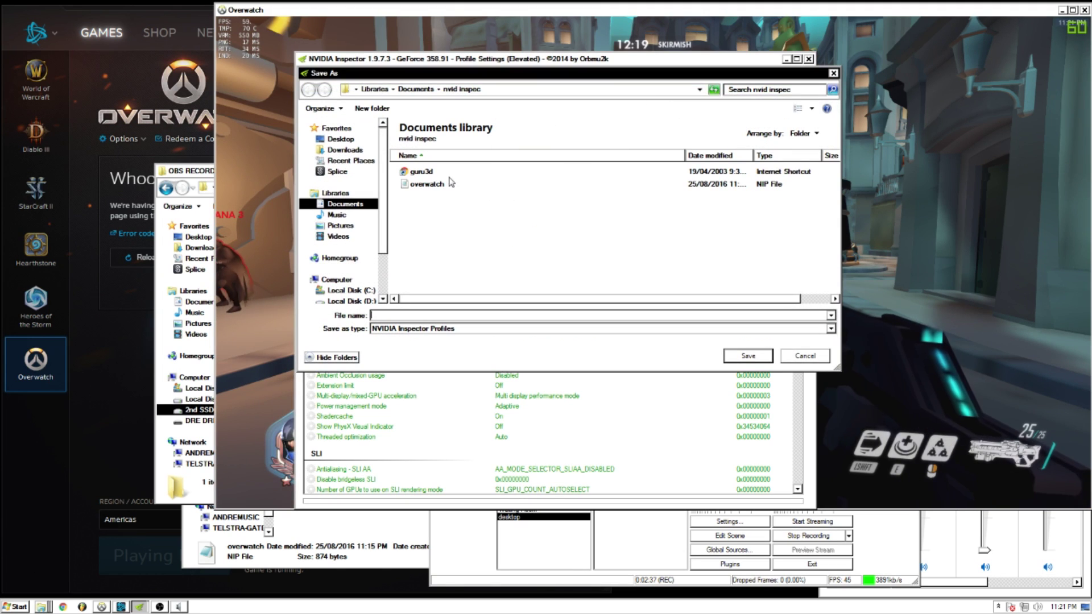
text(asdasd)
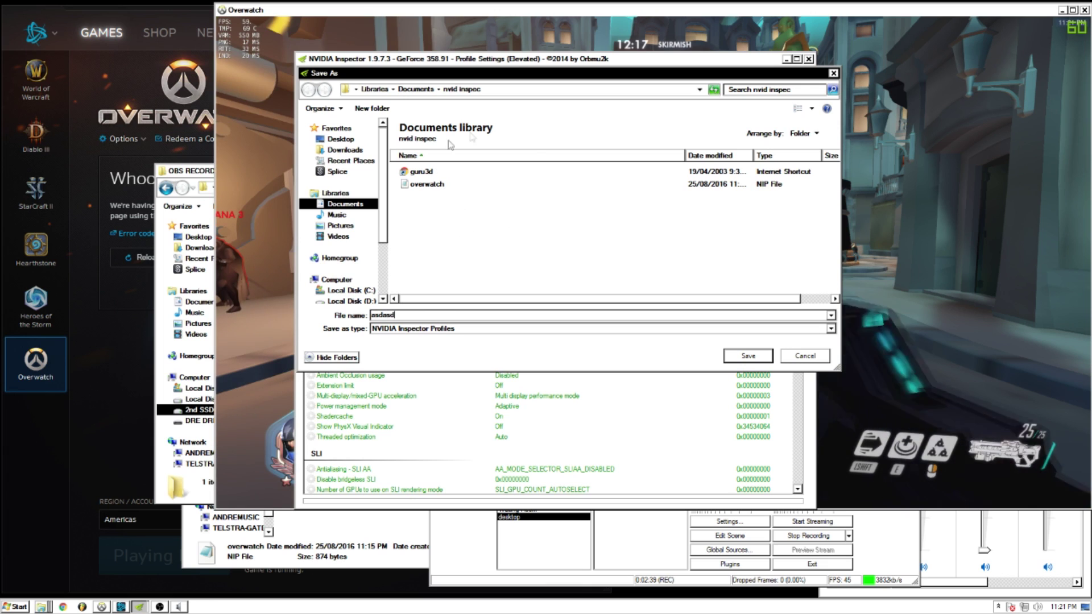
click(817, 358)
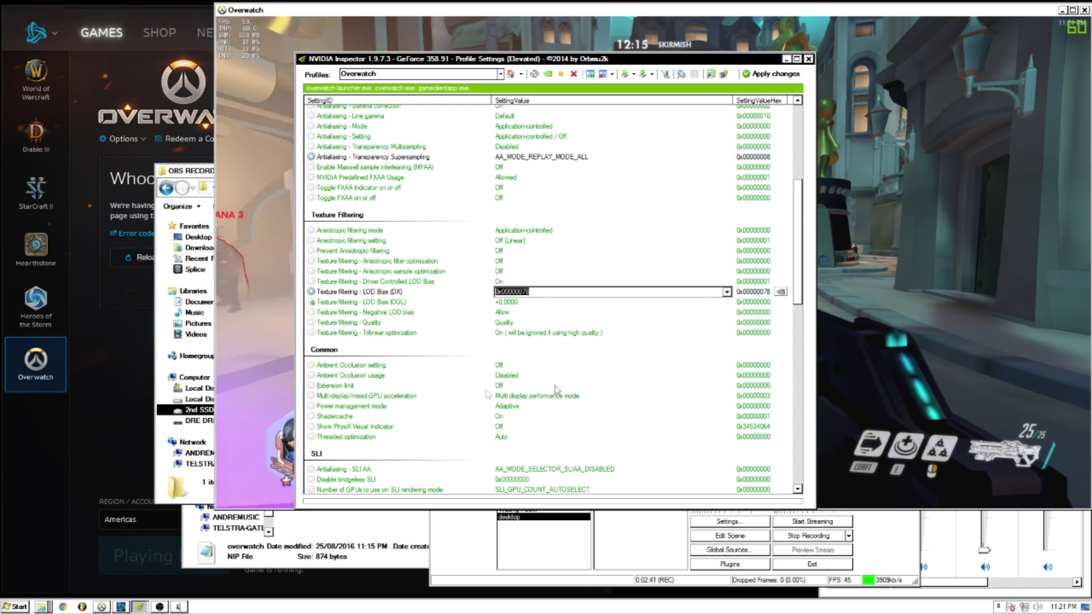
Open the overwatch NIP file from the nvid inspec folder in Notepad and select the value of setting 7573135.
click(156, 435)
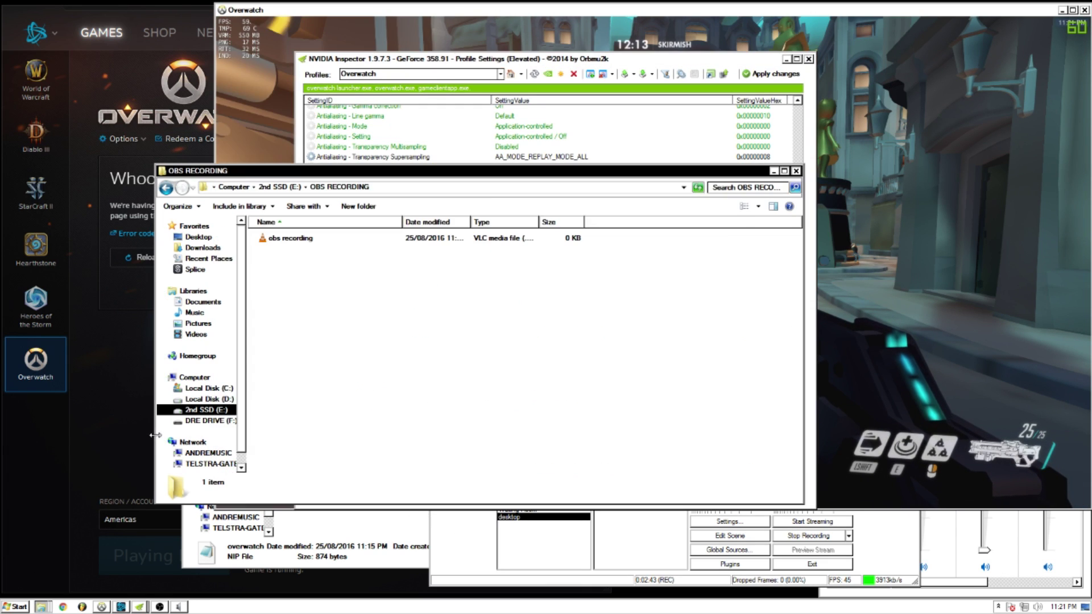
key(BackSpace)
click(43, 607)
click(49, 590)
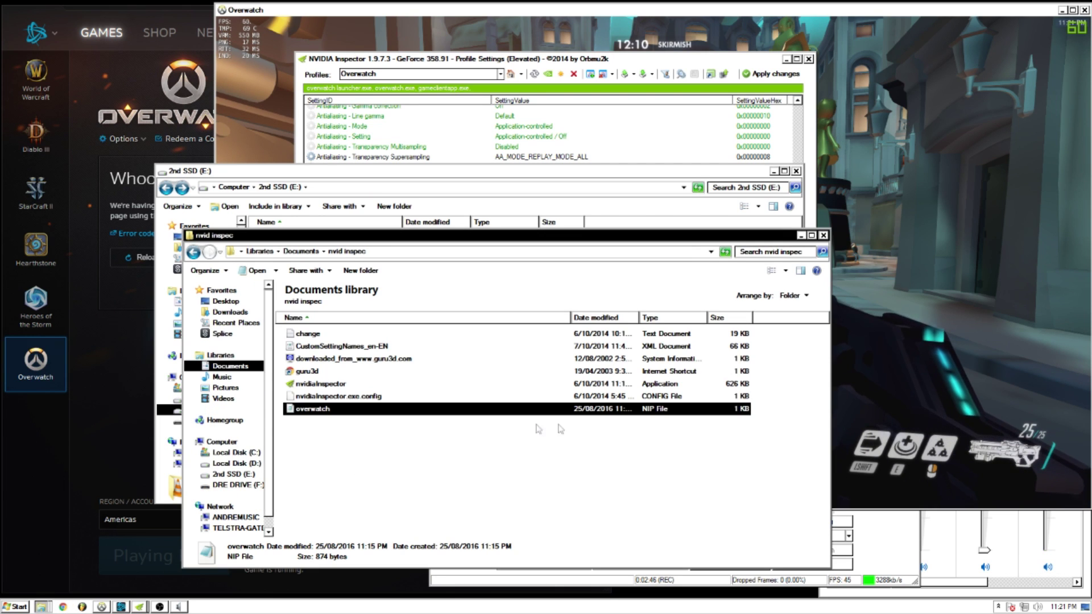
click(797, 171)
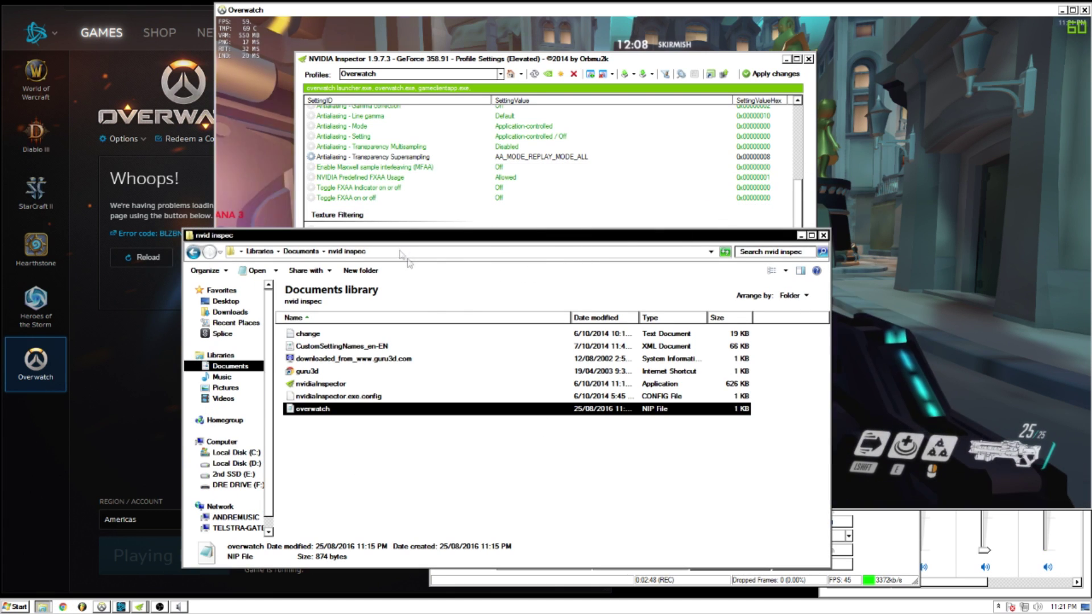
drag(369, 235, 320, 180)
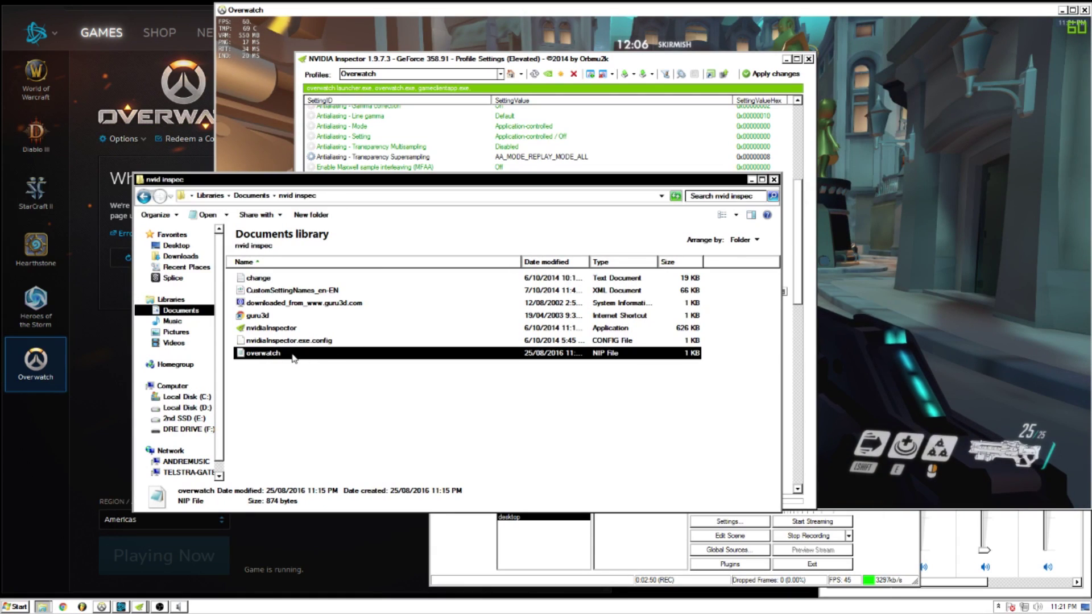
double_click(293, 356)
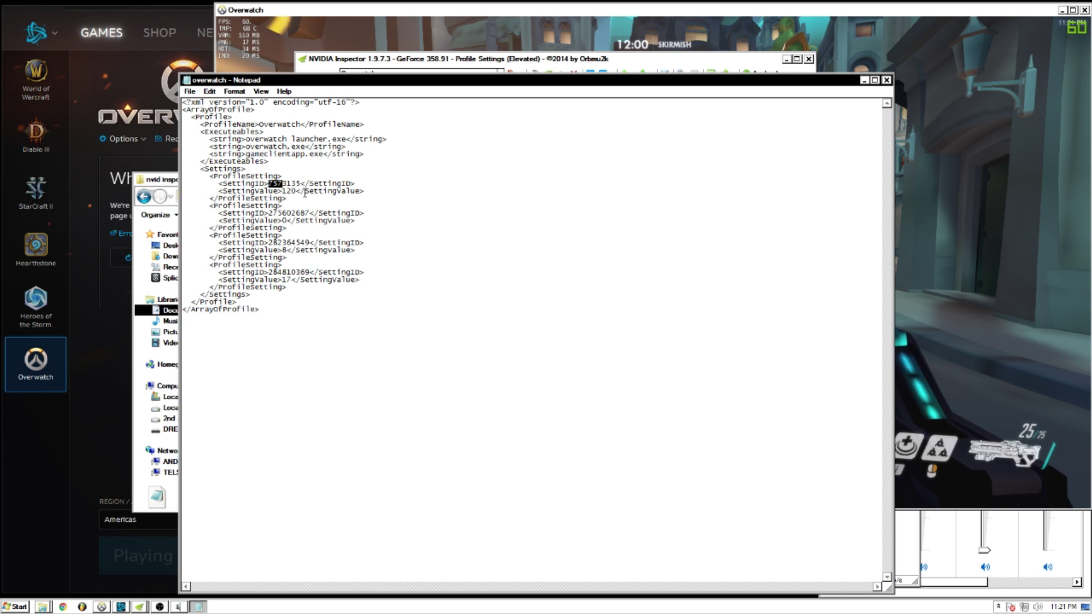
double_click(291, 191)
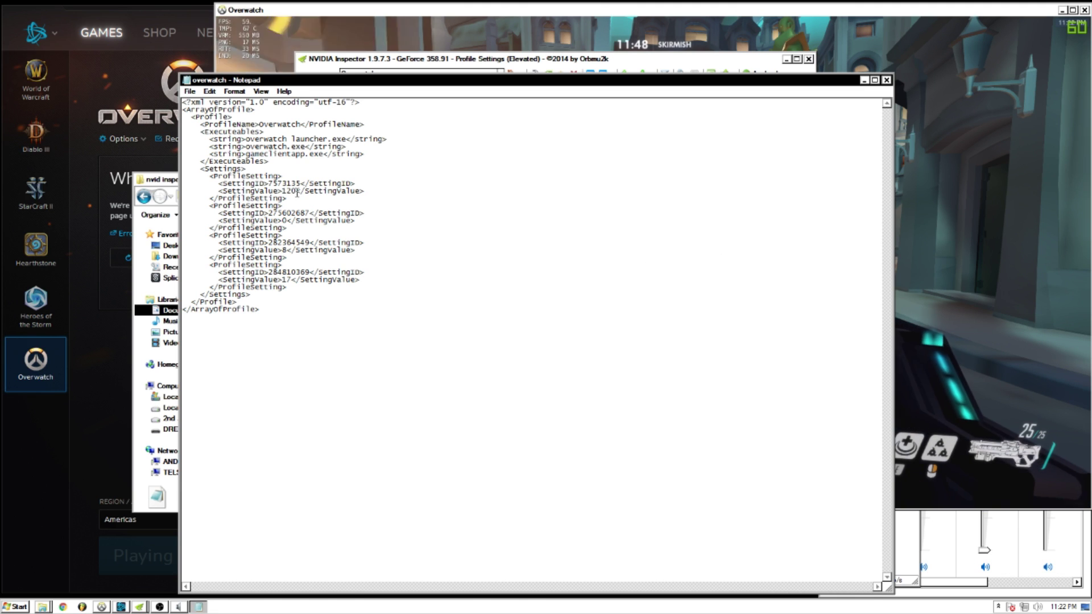
drag(297, 192, 277, 191)
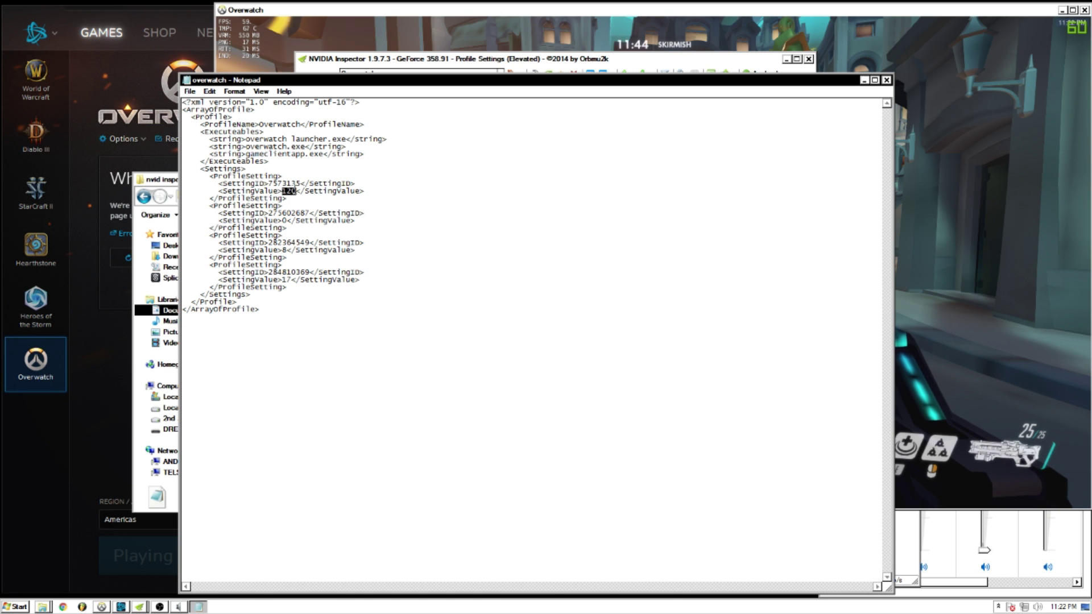
Check the texture appearance in the Overwatch game window and return to the profile file in Notepad.
click(962, 239)
key(alt+Tab)
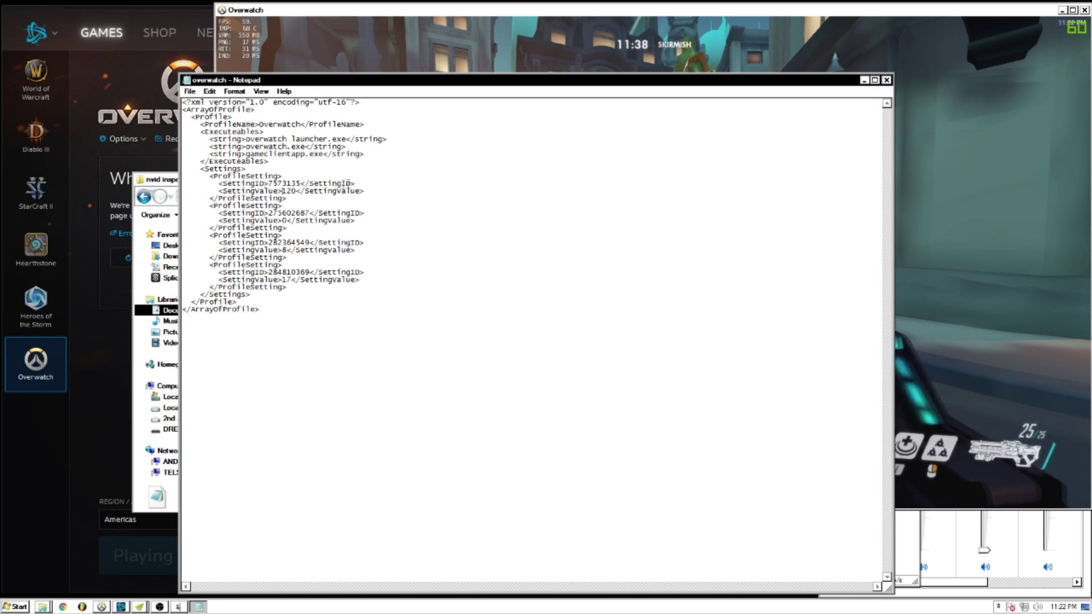
key(alt+Tab)
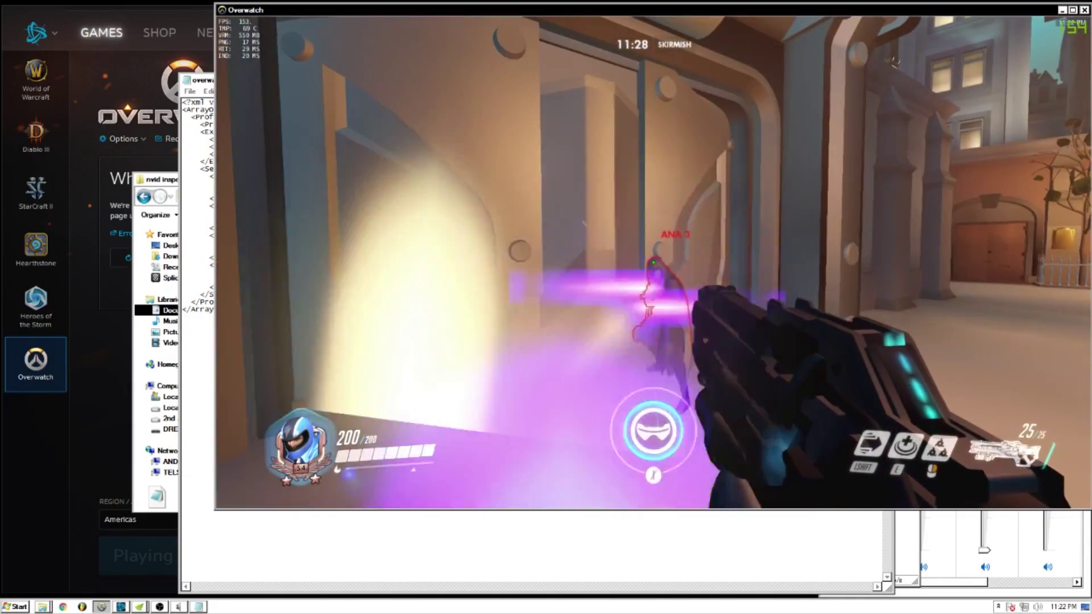
key(w)
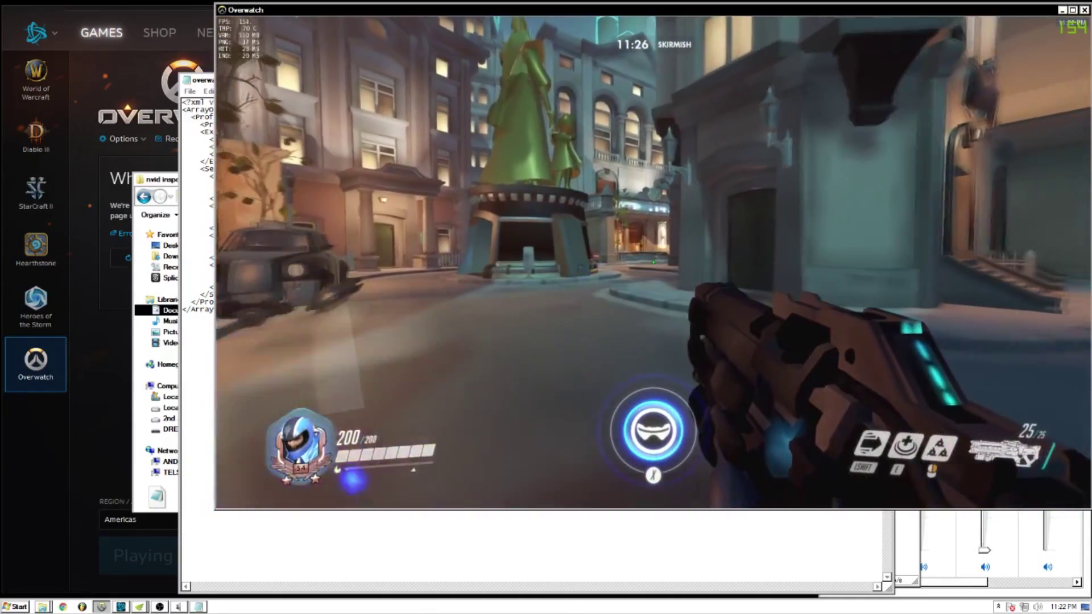
key(alt+Tab)
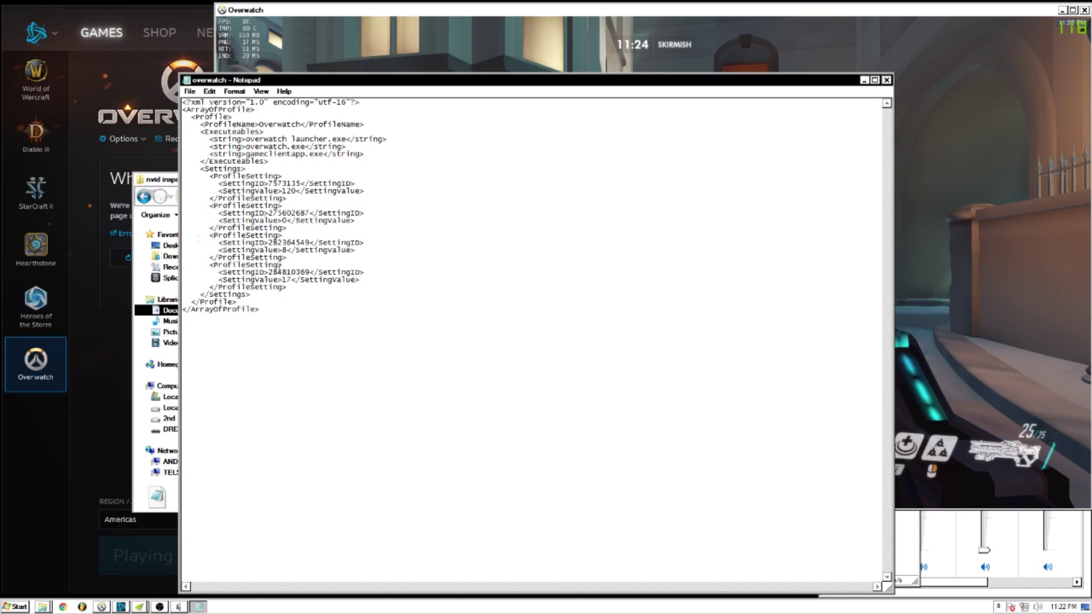
key(alt+Tab)
Close the overwatch profile file and switch back to the NVIDIA Inspector profile settings.
key(alt+Tab)
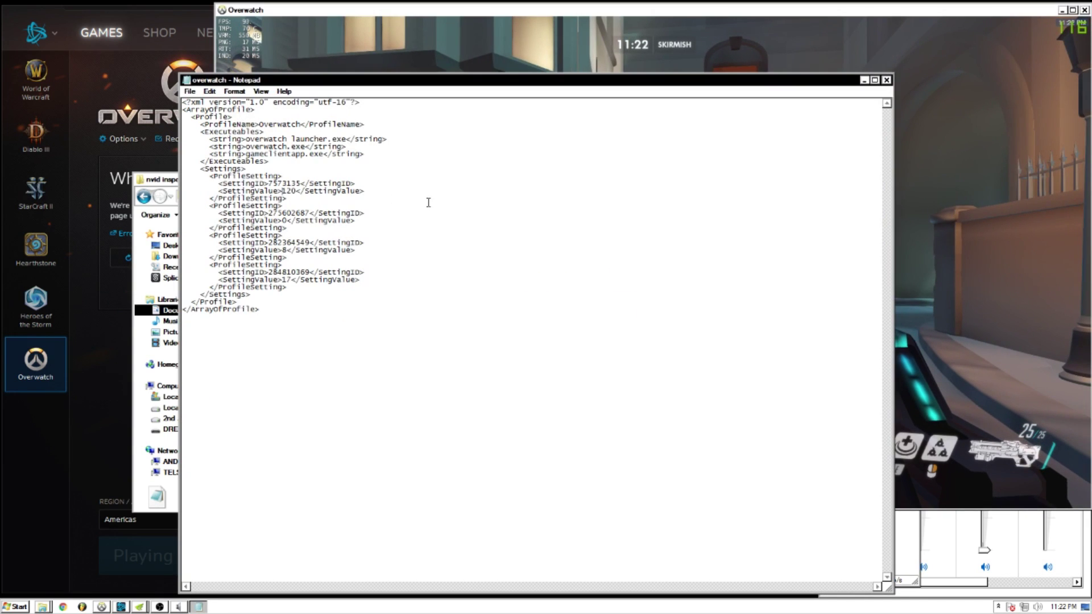
click(886, 80)
key(alt+Tab)
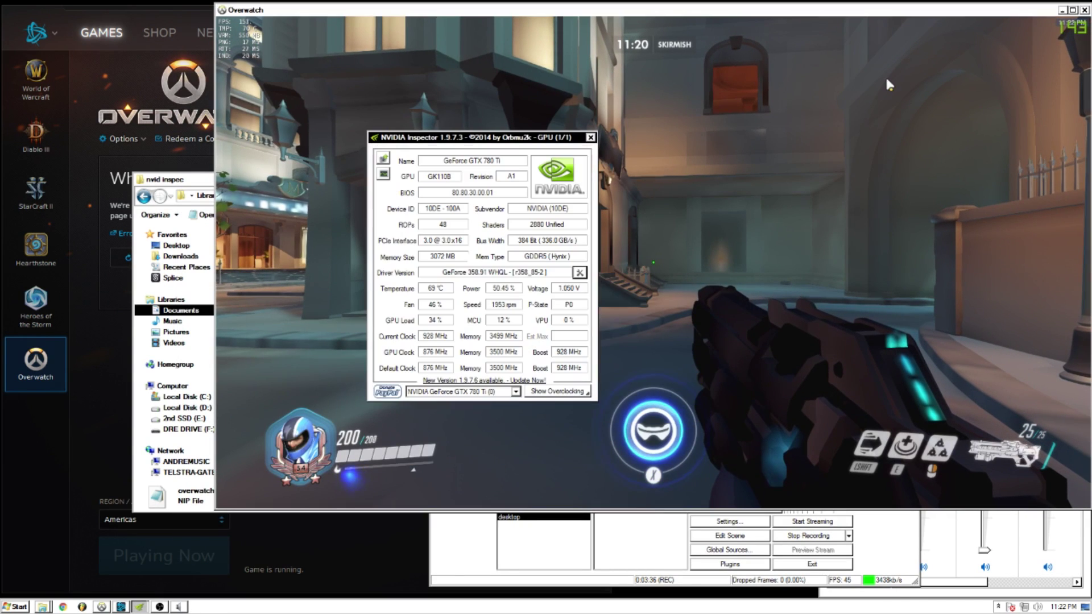
key(alt+Tab)
key(alt+Tab)
key(alt+Tab)
mouse_move(662, 63)
mouse_down()
mouse_move(670, 56)
mouse_move(652, 55)
mouse_up()
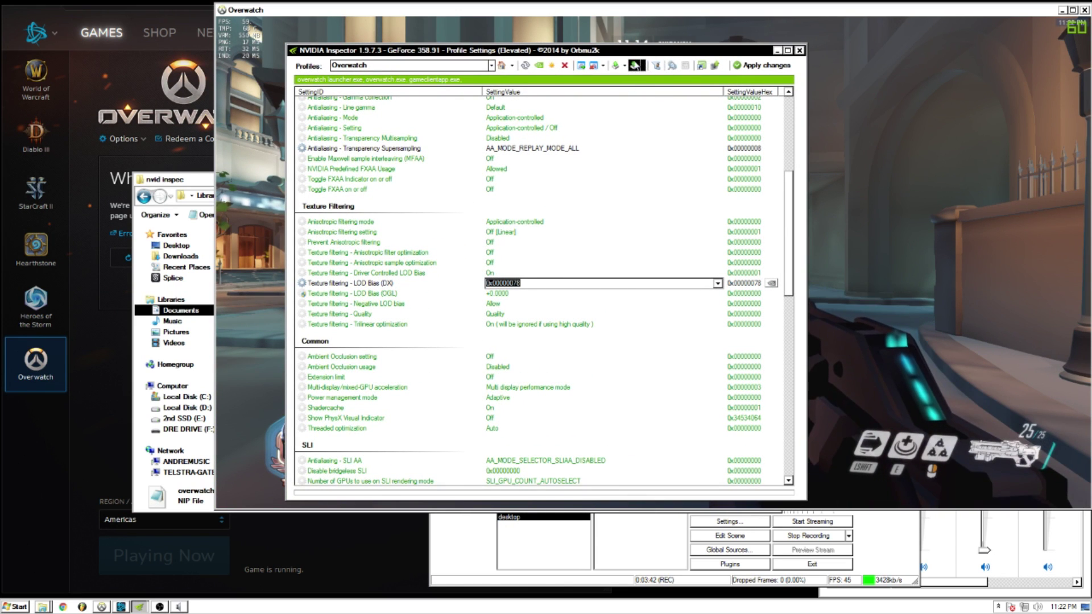
click(644, 67)
click(665, 81)
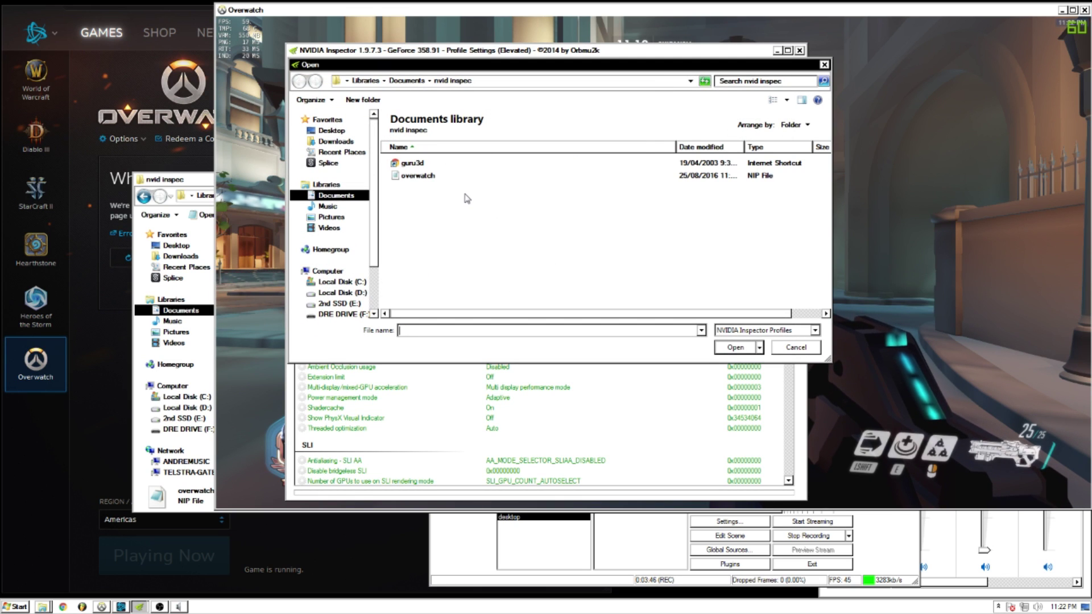
click(826, 65)
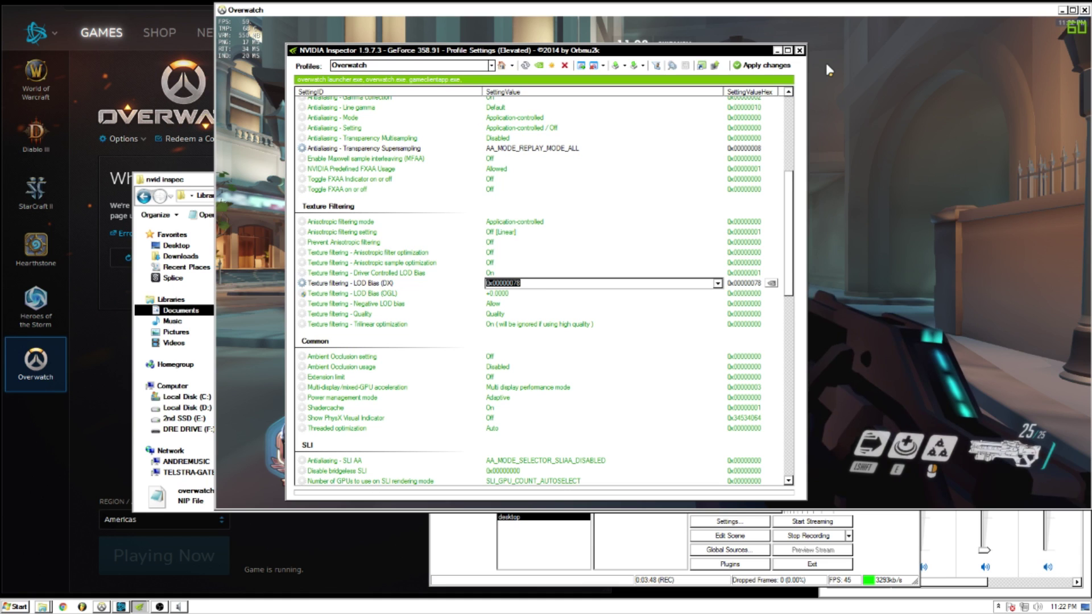
Apply the changes to the Overwatch profile and close both NVIDIA Inspector windows.
click(762, 66)
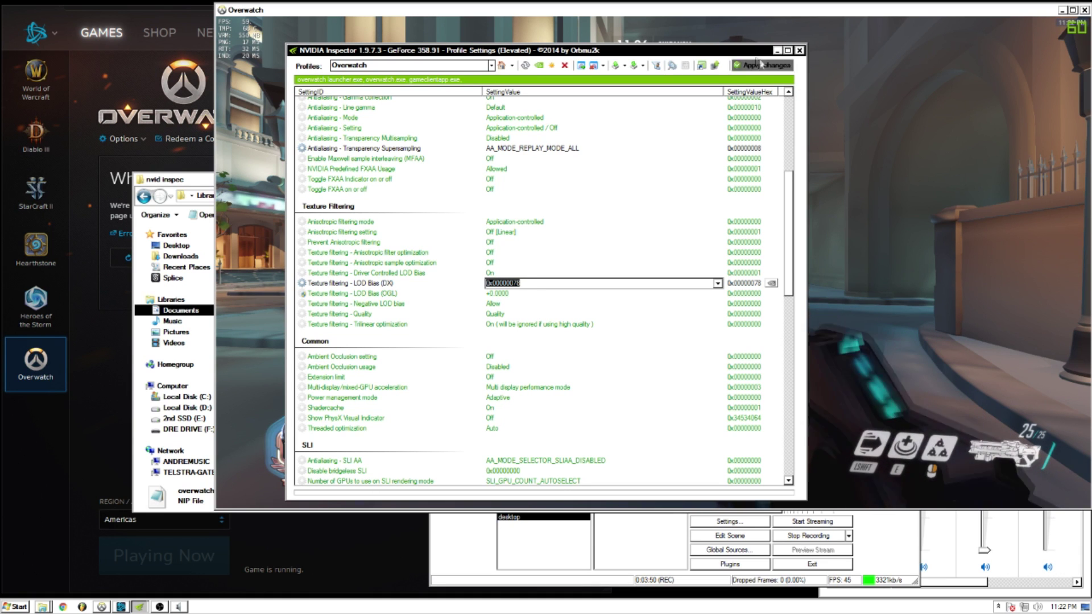
click(799, 51)
click(590, 138)
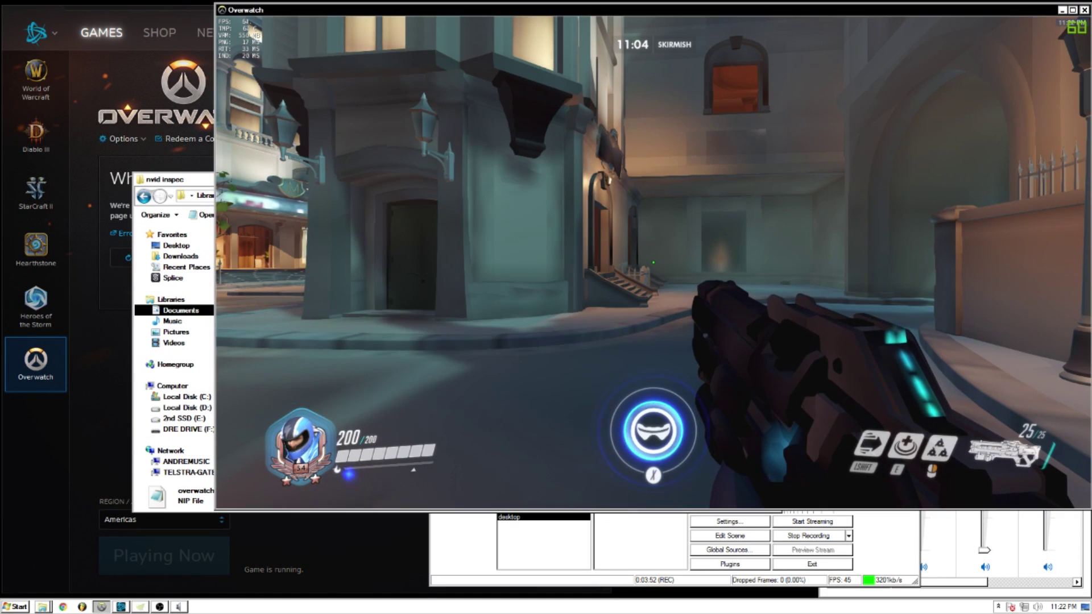